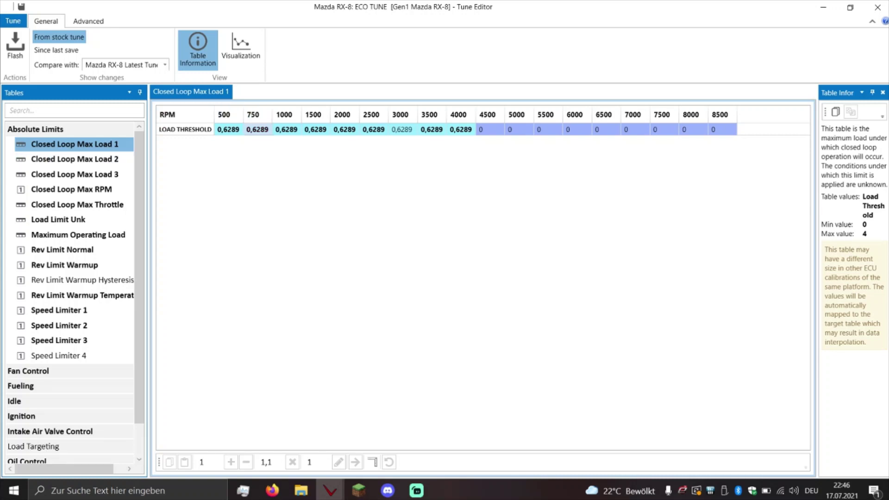
# Step: Examine the Closed Loop Max Load 1 thresholds from 500 to 4000 RPM and the first cell above that range
pyautogui.moveTo(234, 130)
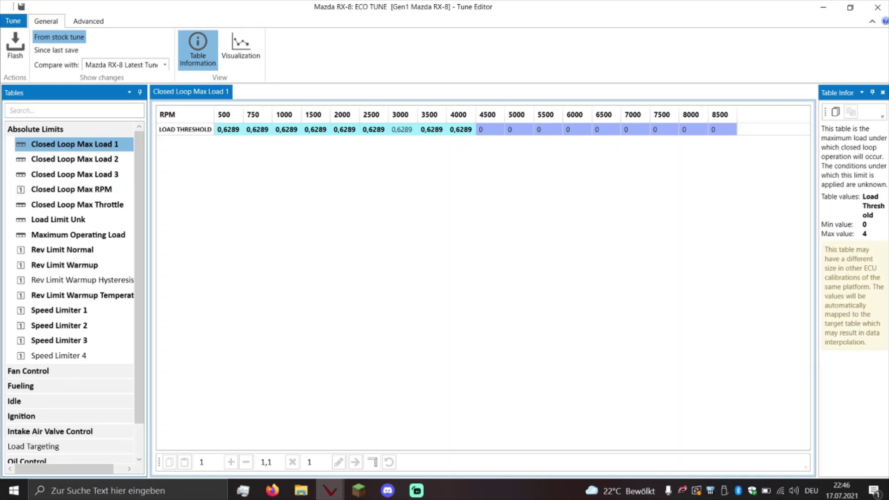
pyautogui.click(228, 129)
pyautogui.moveTo(231, 131)
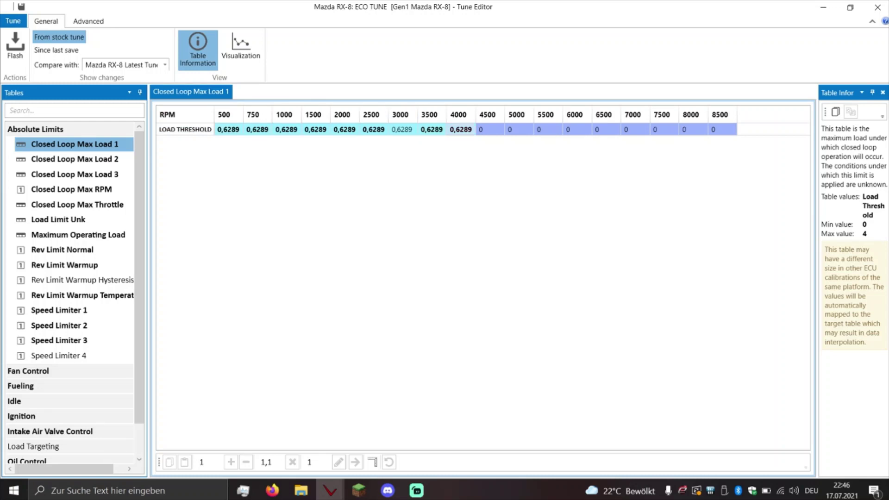
pyautogui.moveTo(460, 130); pyautogui.dragTo(230, 131)
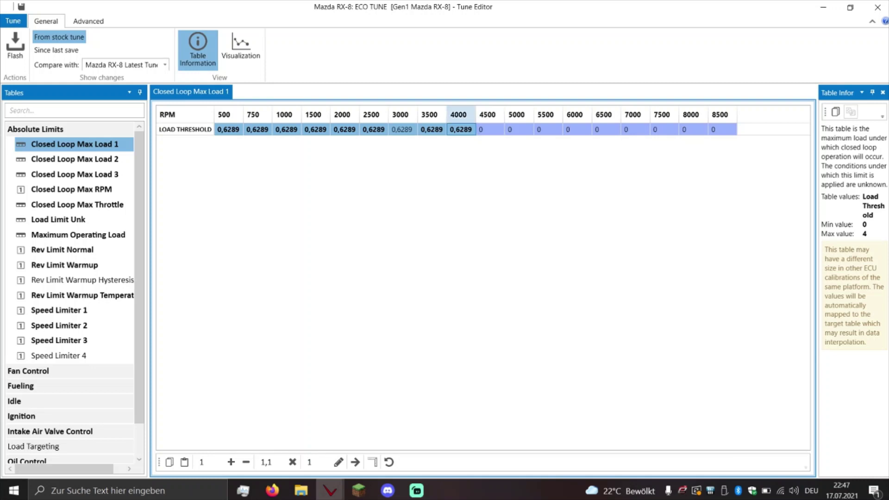
pyautogui.click(490, 130)
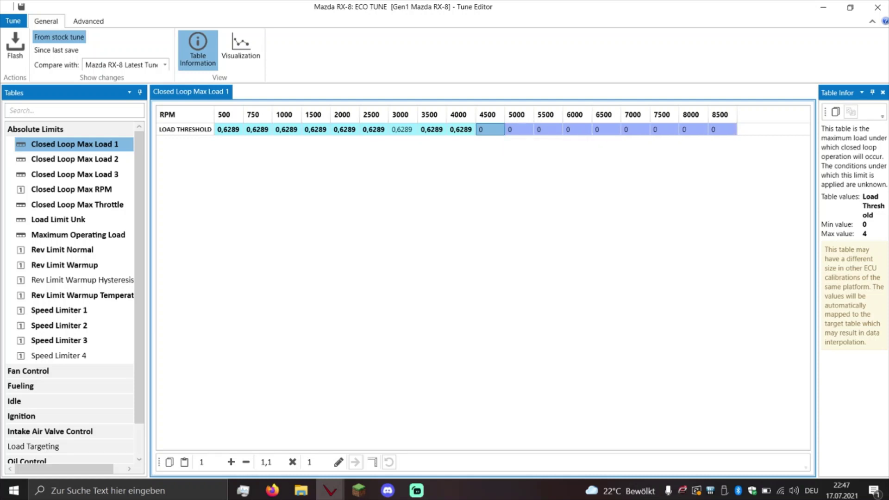
# Step: View the Closed Loop Max Load 2, Closed Loop Max Load 3 and Closed Loop Max RPM tables in turn
pyautogui.click(74, 159)
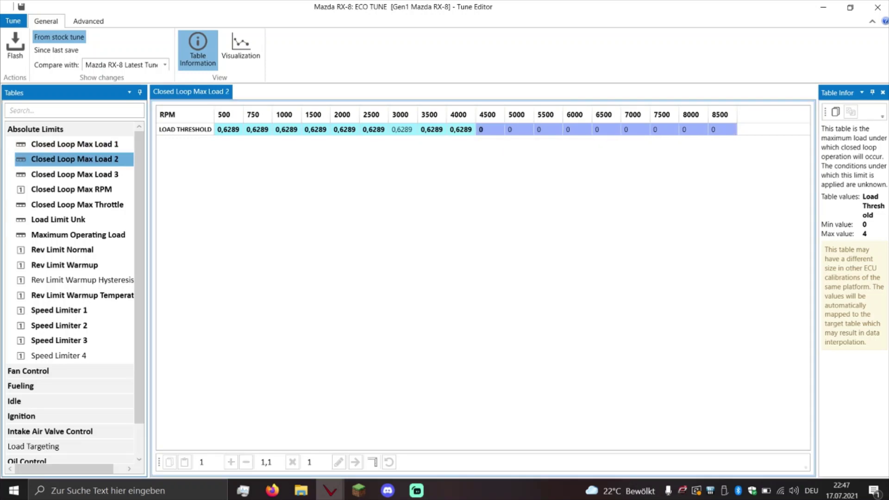
pyautogui.click(74, 175)
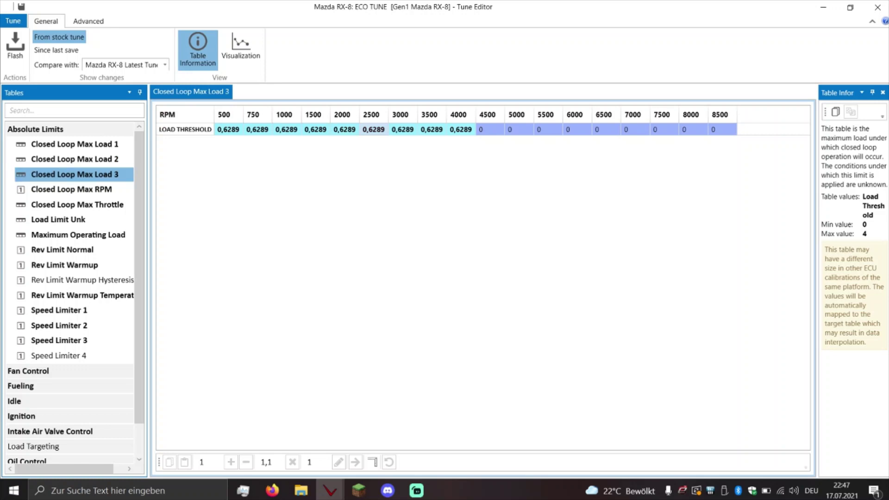
pyautogui.press('Down')
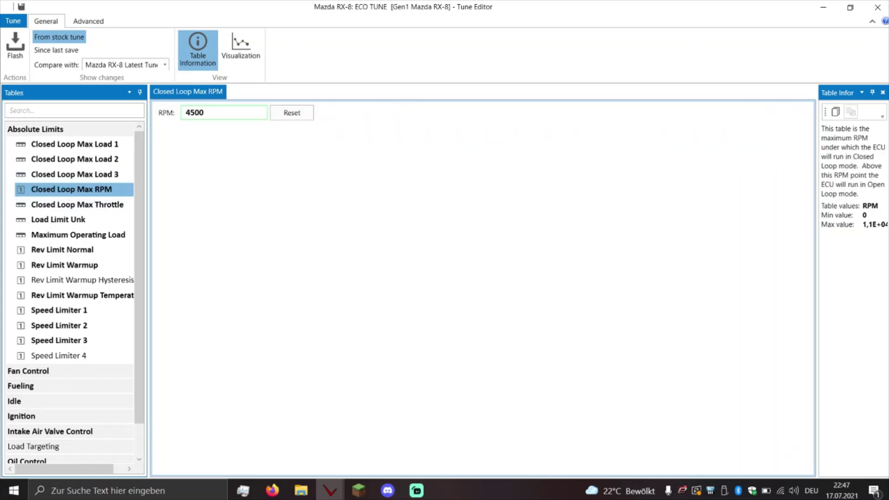
pyautogui.click(224, 113)
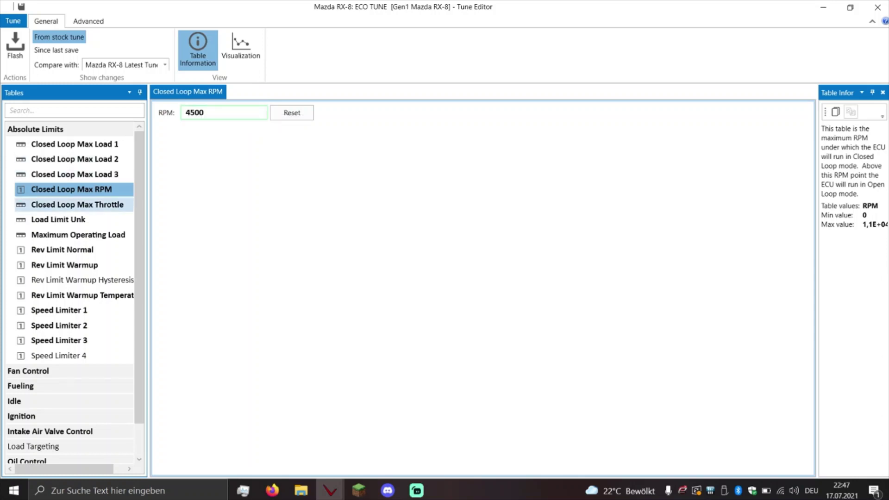
# Step: Examine the Closed Loop Max Throttle thresholds across the RPM range and compare them with the Closed Loop Max Load 1 table
pyautogui.click(74, 205)
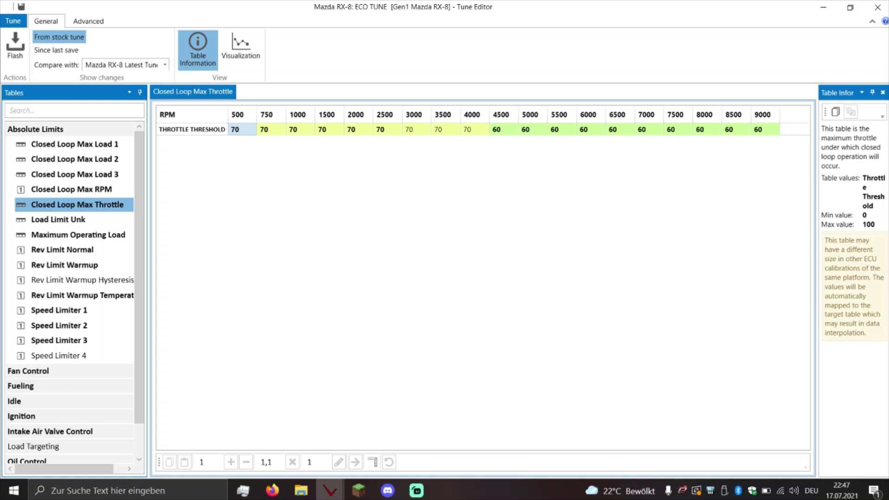
pyautogui.moveTo(244, 130)
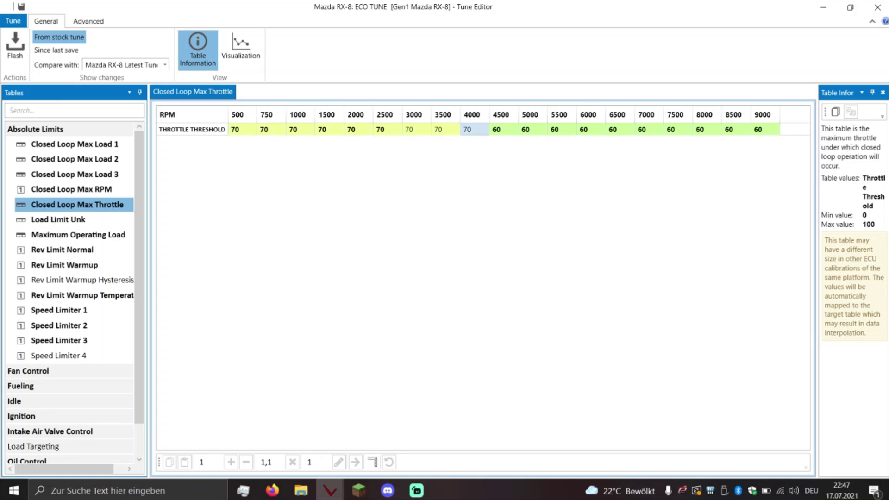
pyautogui.moveTo(473, 130)
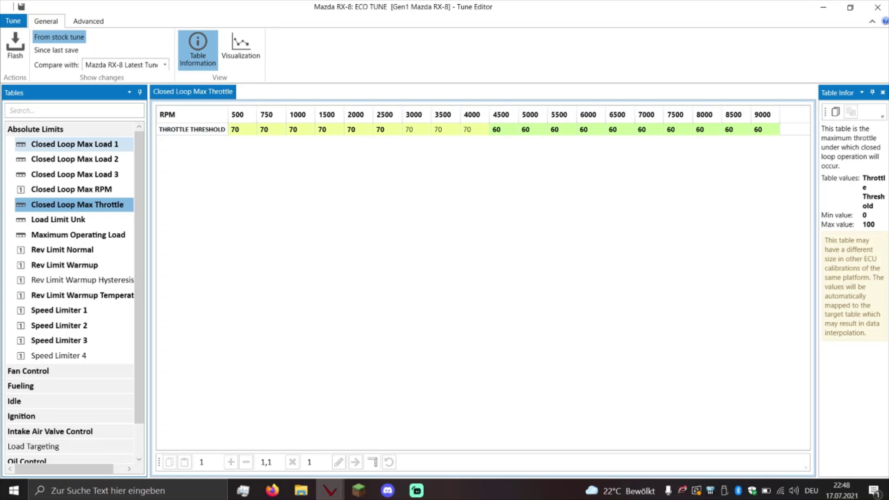
pyautogui.click(74, 144)
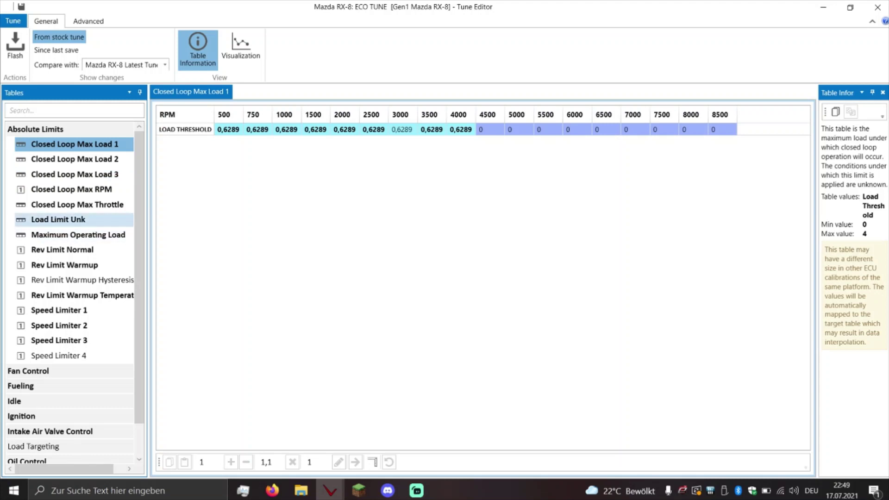
pyautogui.click(77, 204)
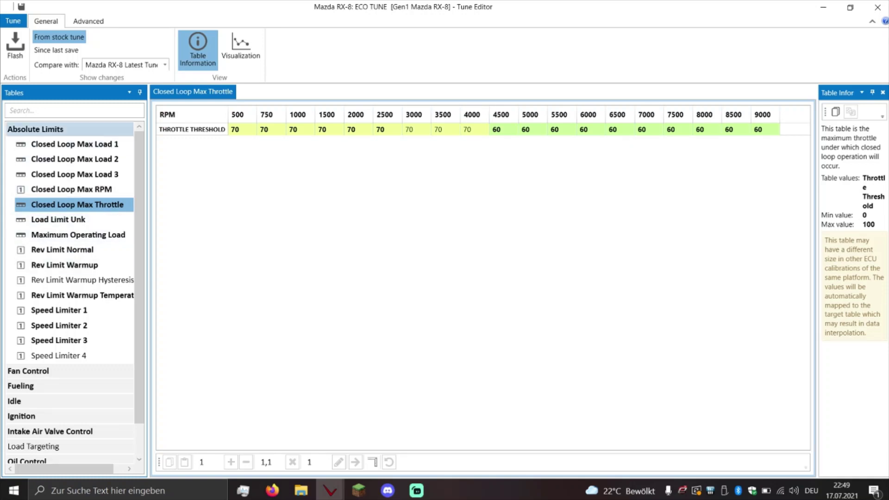
# Step: Collapse Absolute Limits and open the Closed Loop Air Fuel Additive 1 table from the Fueling category
pyautogui.click(56, 129)
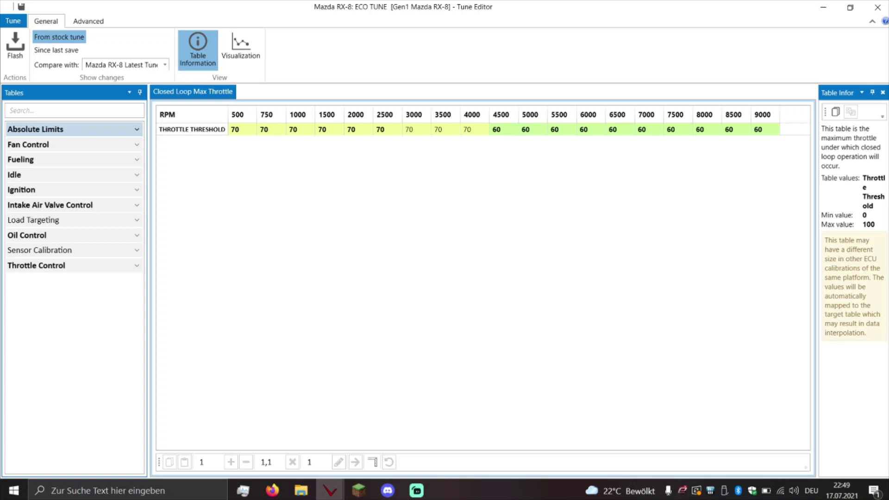
pyautogui.click(55, 159)
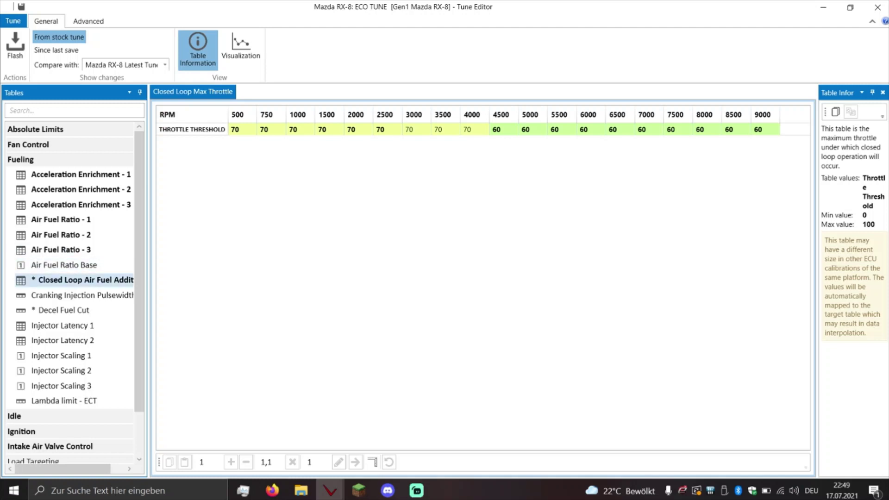
pyautogui.click(83, 281)
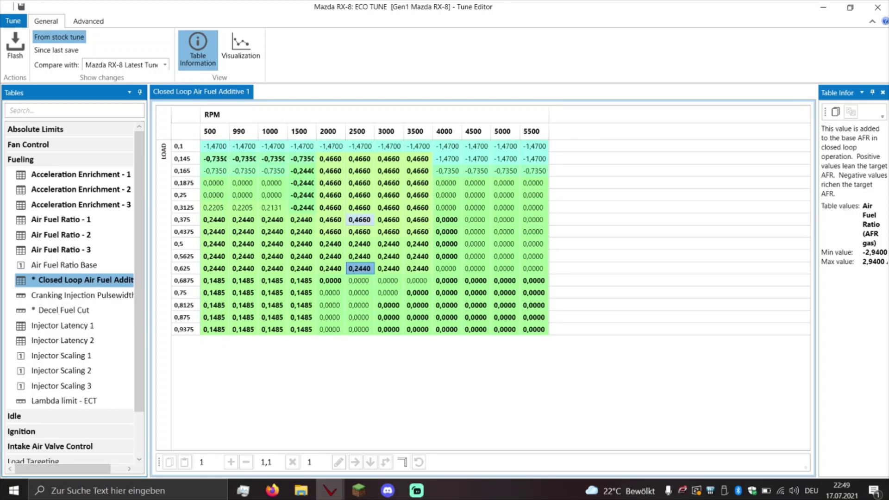
pyautogui.click(360, 231)
pyautogui.moveTo(215, 171); pyautogui.dragTo(272, 208)
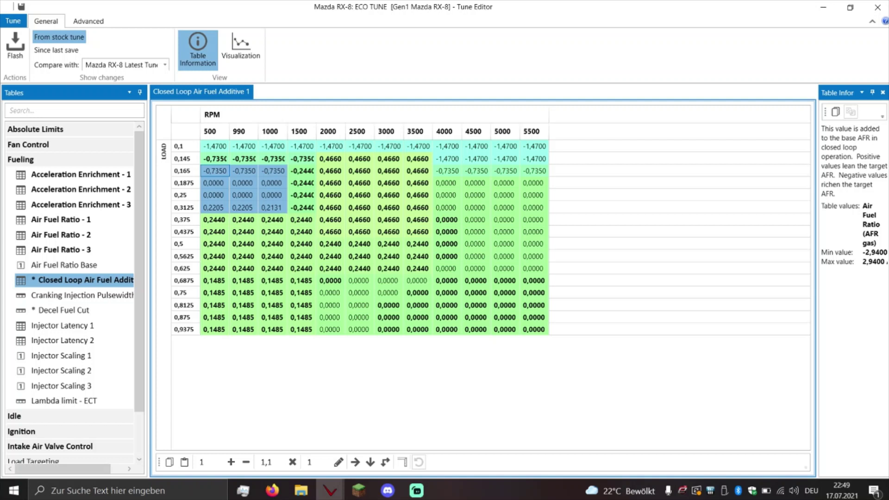
pyautogui.click(316, 462)
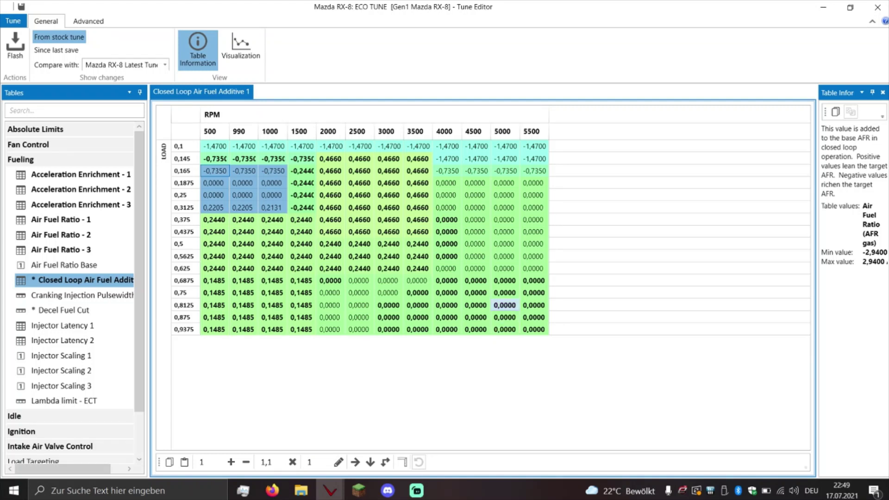
pyautogui.click(505, 306)
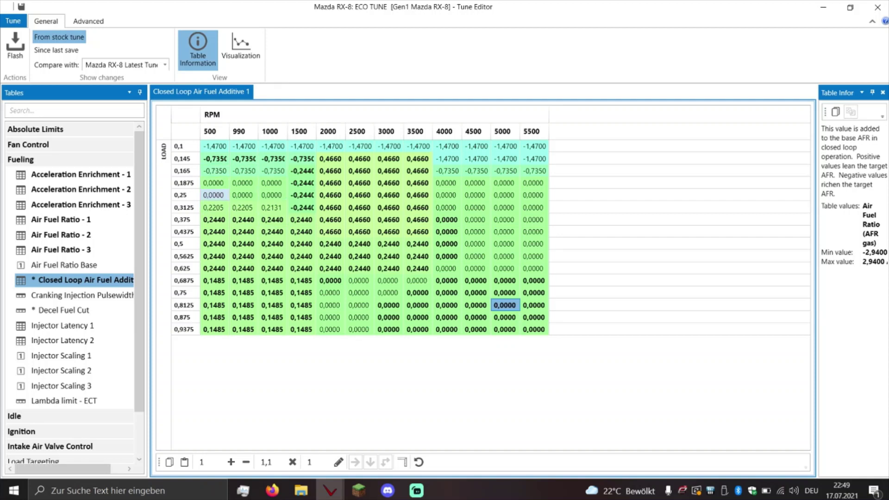
# Step: Try -0,244 in the cells from 500 to 1000 RPM at loads 0,165 to 0,3125, and reset them to the comparison tune
pyautogui.moveTo(215, 171); pyautogui.dragTo(272, 207)
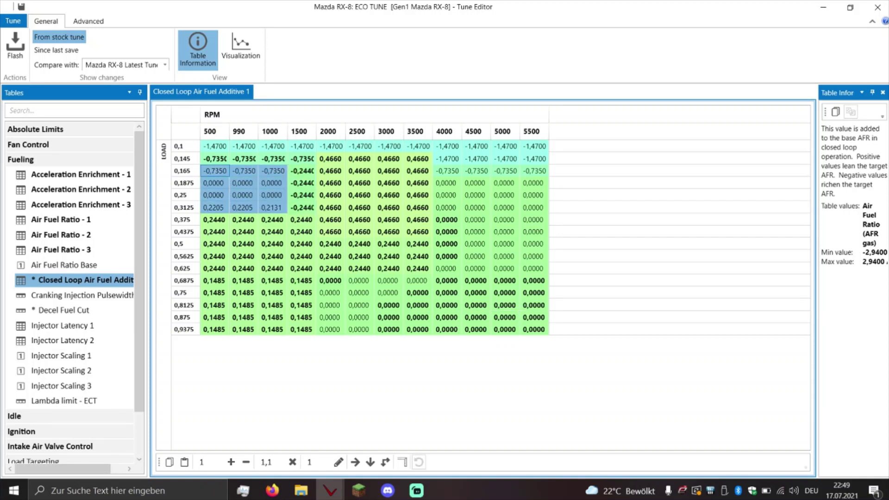
pyautogui.click(310, 462)
pyautogui.press('BackSpace')
pyautogui.write('-0,2')
pyautogui.press('Home')
pyautogui.press('Delete')
pyautogui.press('End')
pyautogui.write('44')
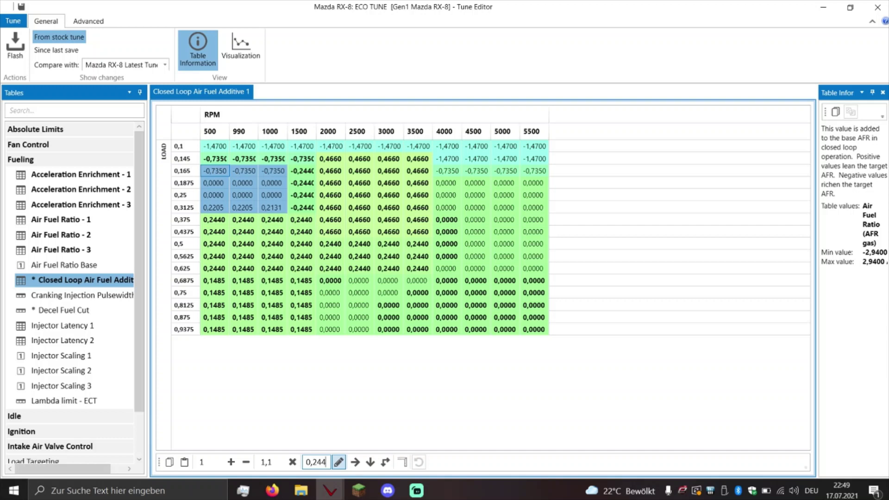
pyautogui.click(338, 462)
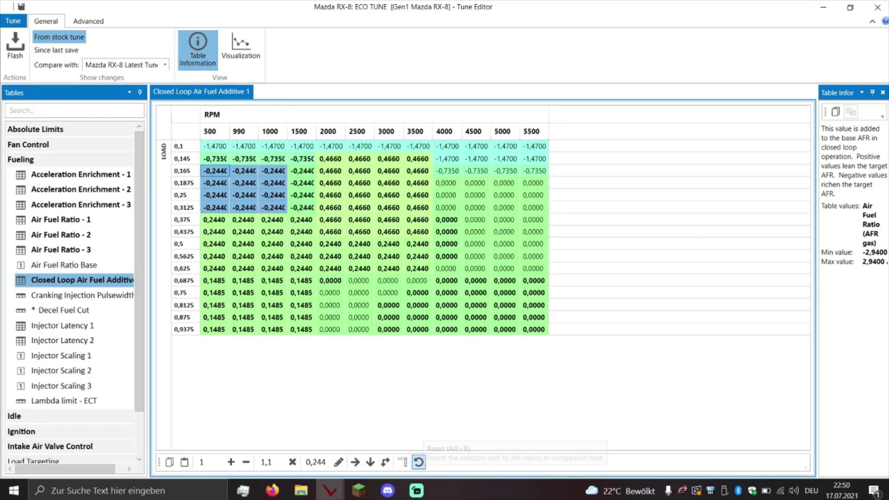
pyautogui.click(402, 463)
pyautogui.click(273, 208)
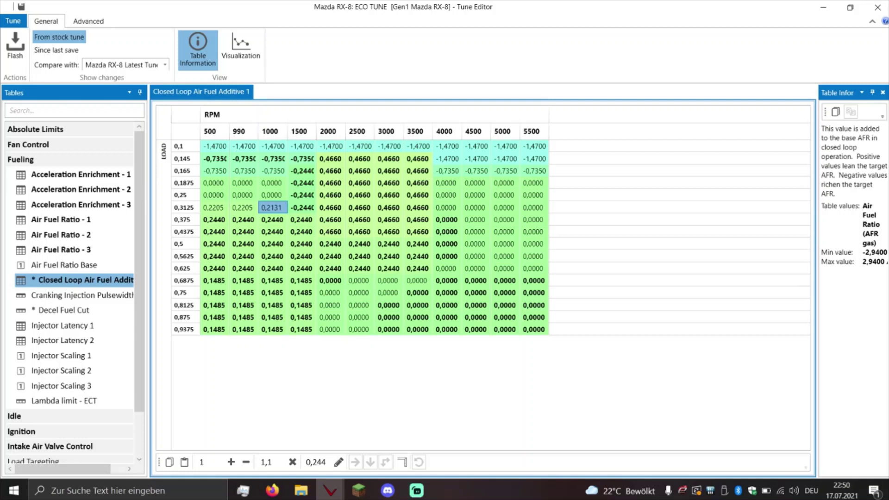
# Step: Examine the additive values from 2000 to 3500 RPM at loads 0,145 to 0,4375 and check neighbouring low-load cells
pyautogui.click(331, 159)
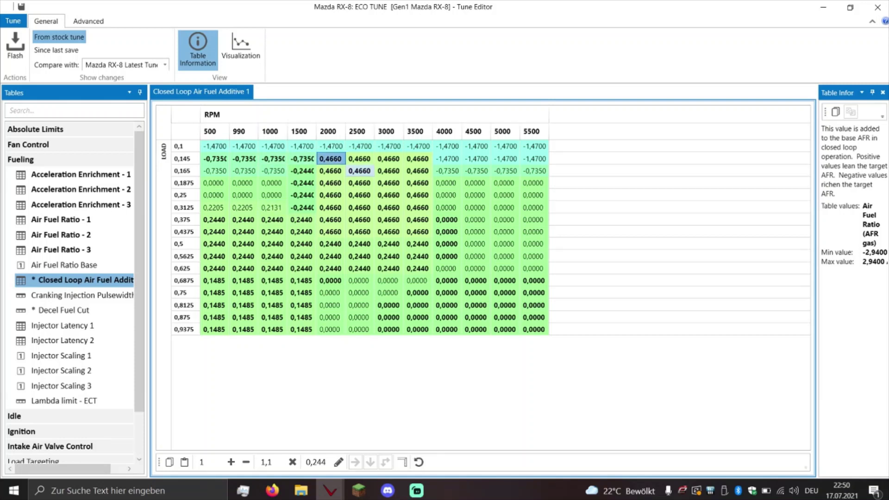
pyautogui.click(386, 183)
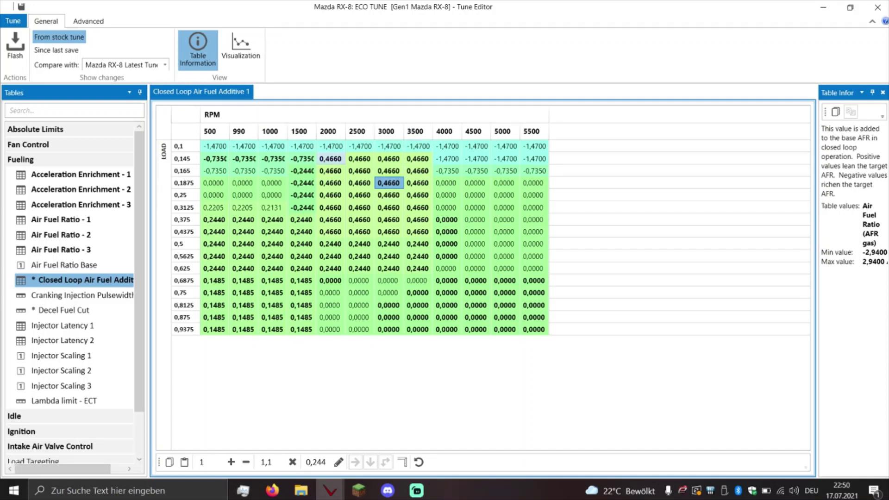
pyautogui.moveTo(330, 159); pyautogui.dragTo(417, 232)
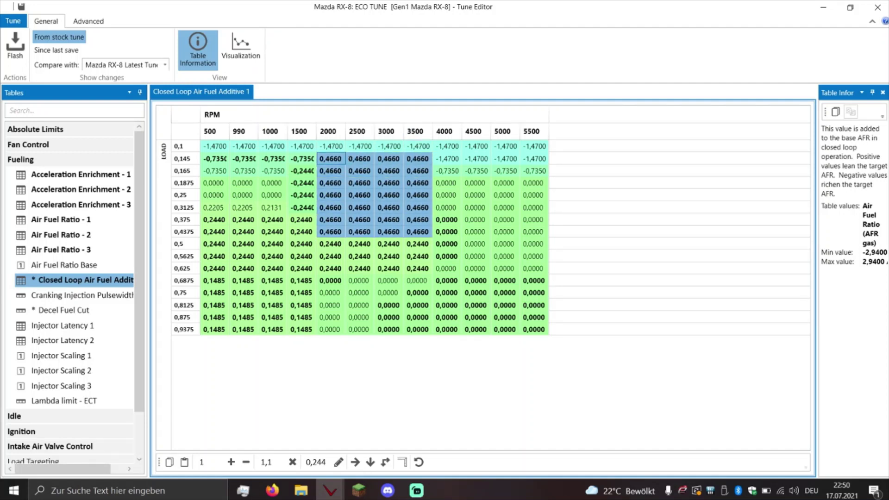
pyautogui.moveTo(418, 256)
pyautogui.moveTo(302, 171)
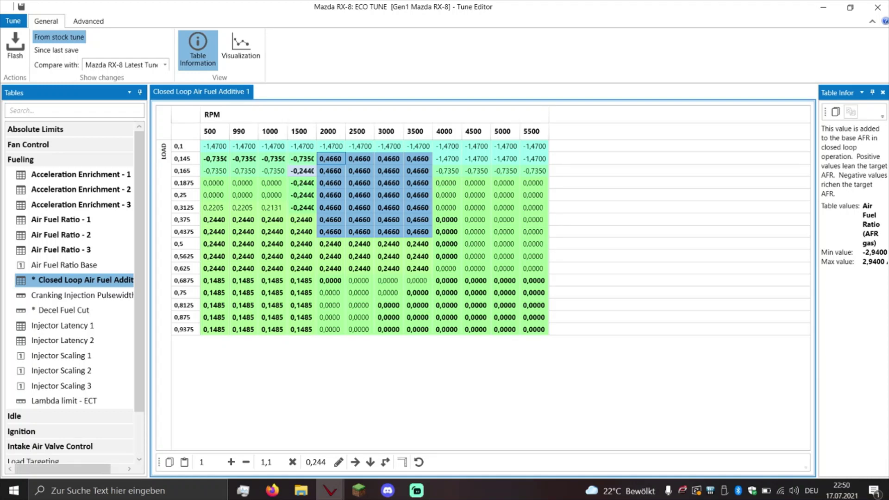
pyautogui.moveTo(214, 148)
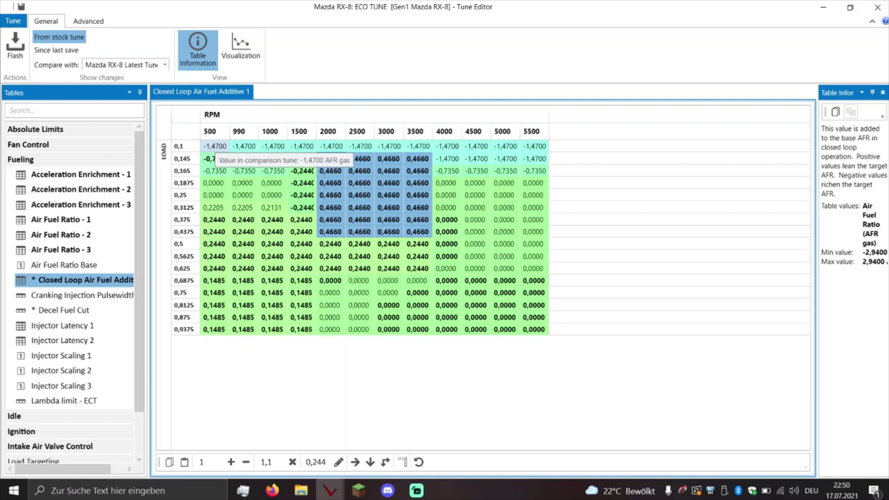
# Step: Review the additive table from load 0,1 to 0,875 and compare its low-RPM cells with the comparison tune
pyautogui.moveTo(214, 146); pyautogui.dragTo(532, 317)
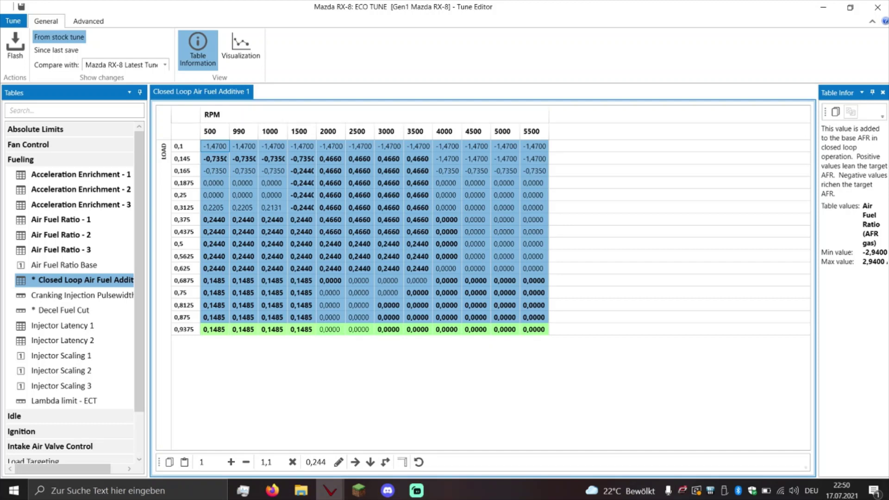
pyautogui.click(360, 183)
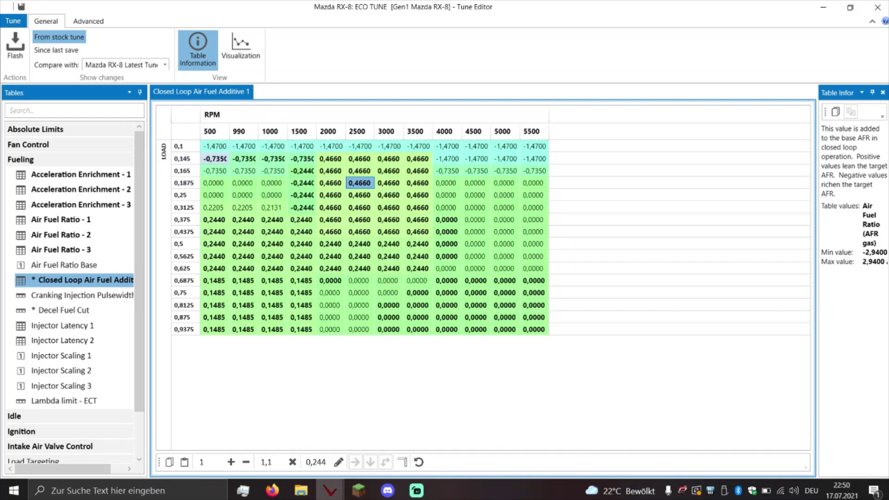
pyautogui.moveTo(216, 162)
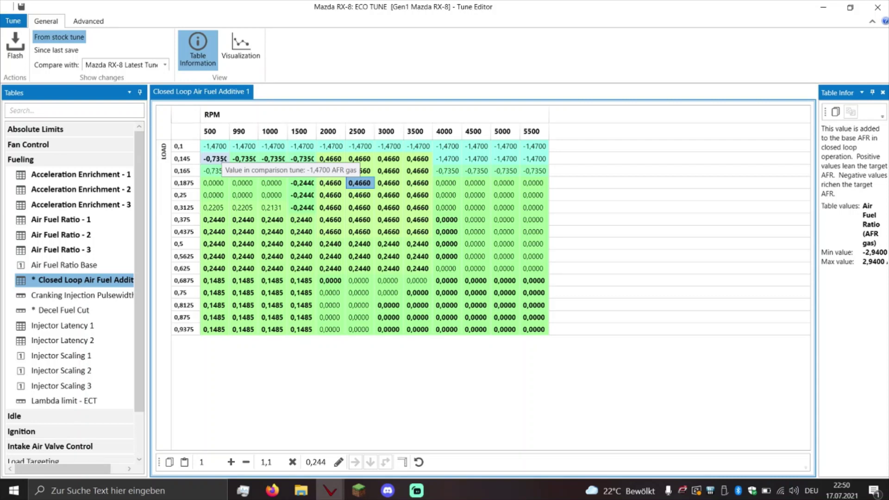
pyautogui.click(302, 183)
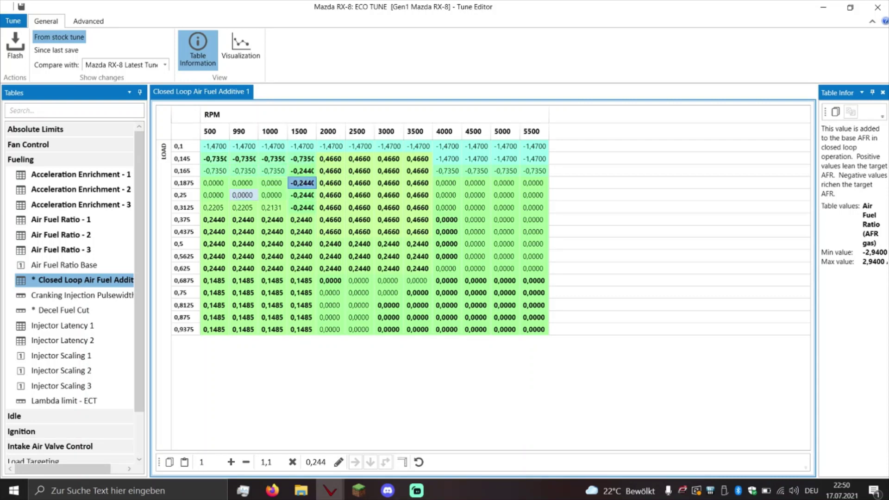
pyautogui.click(272, 232)
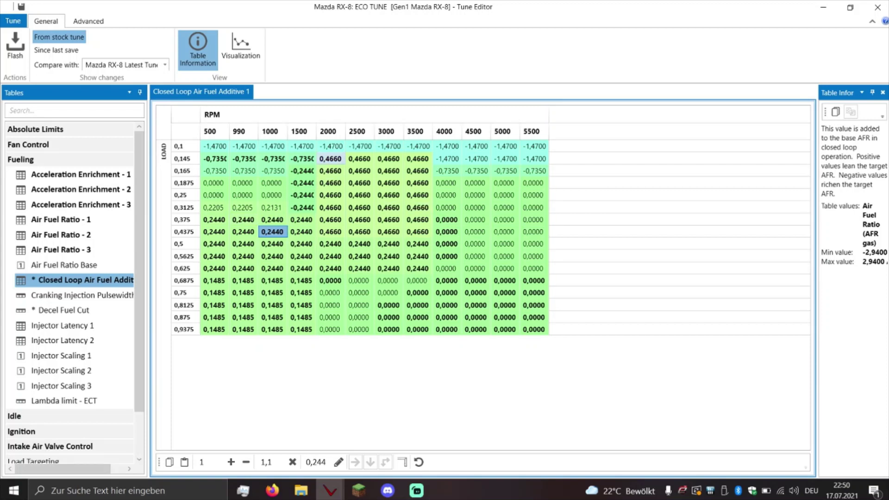
# Step: Check comparison tune values for the 2000 to 3500 RPM block, and highlight 4000 to 5500 RPM at loads 0,1875 to 0,625
pyautogui.moveTo(330, 158); pyautogui.dragTo(418, 232)
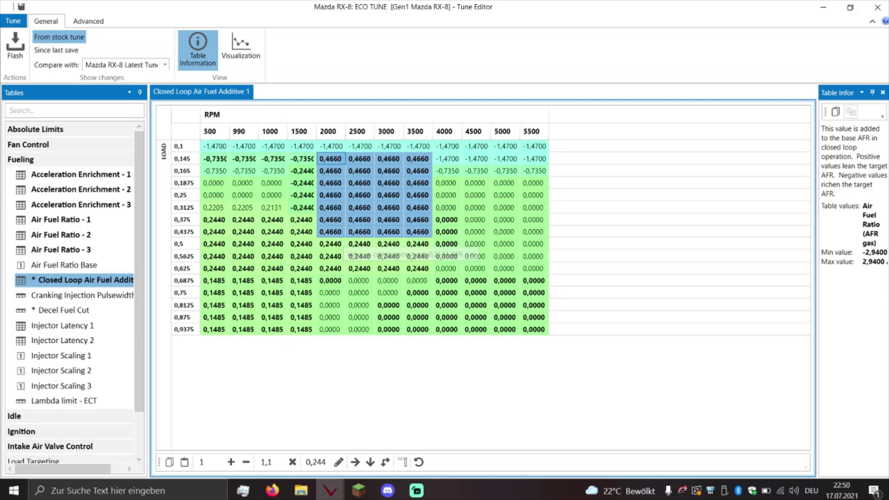
pyautogui.moveTo(345, 228)
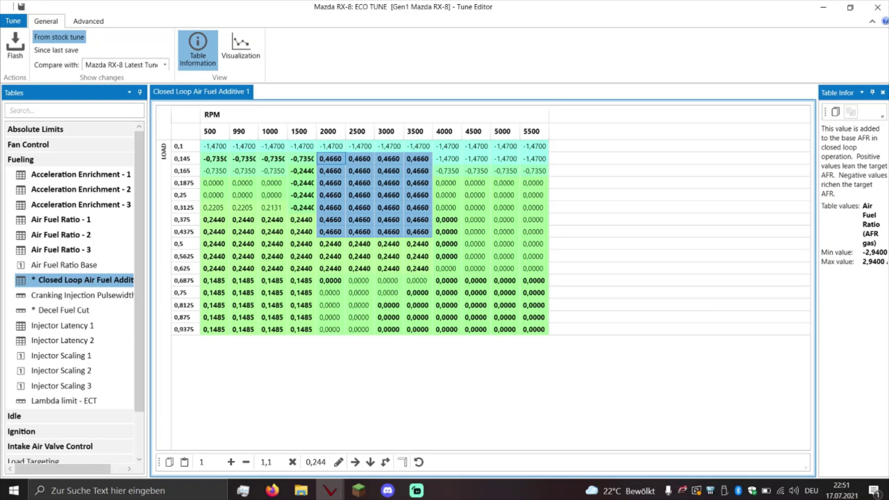
pyautogui.moveTo(374, 194)
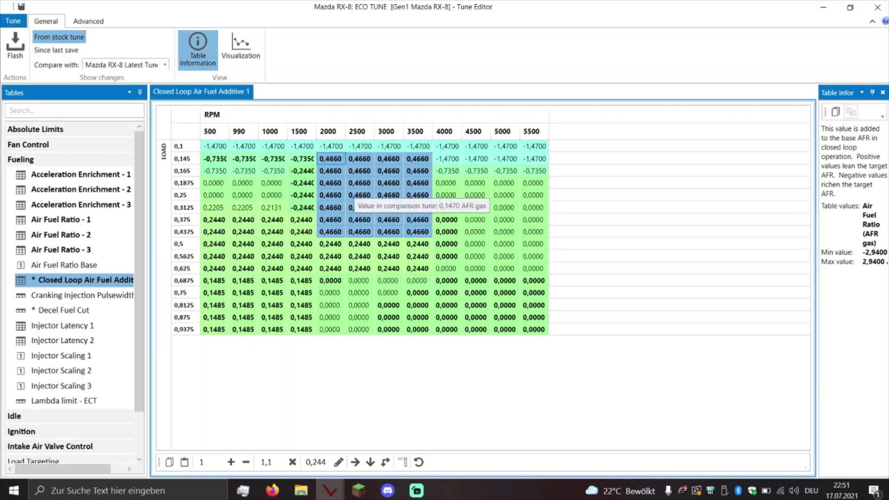
pyautogui.moveTo(372, 238)
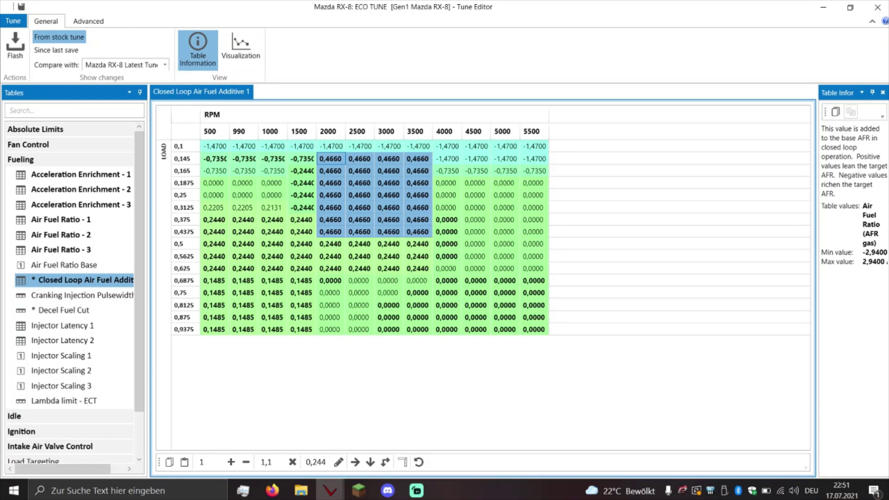
pyautogui.moveTo(318, 159)
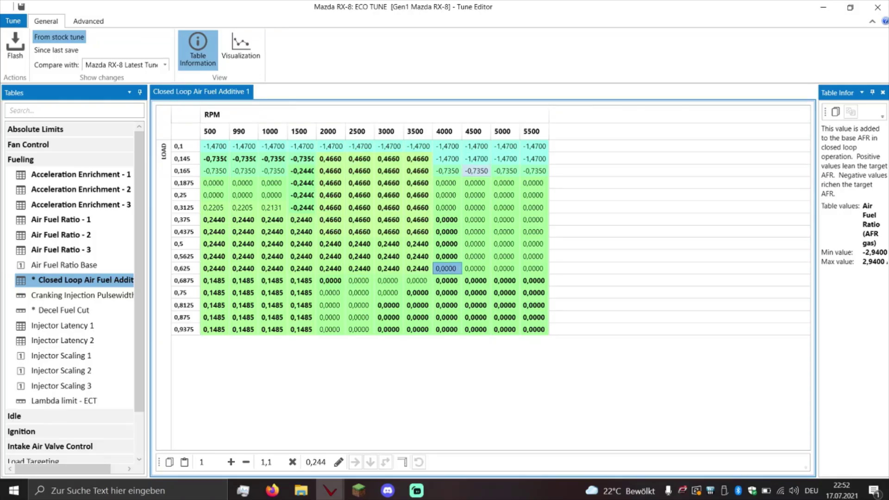
pyautogui.moveTo(447, 183); pyautogui.dragTo(534, 269)
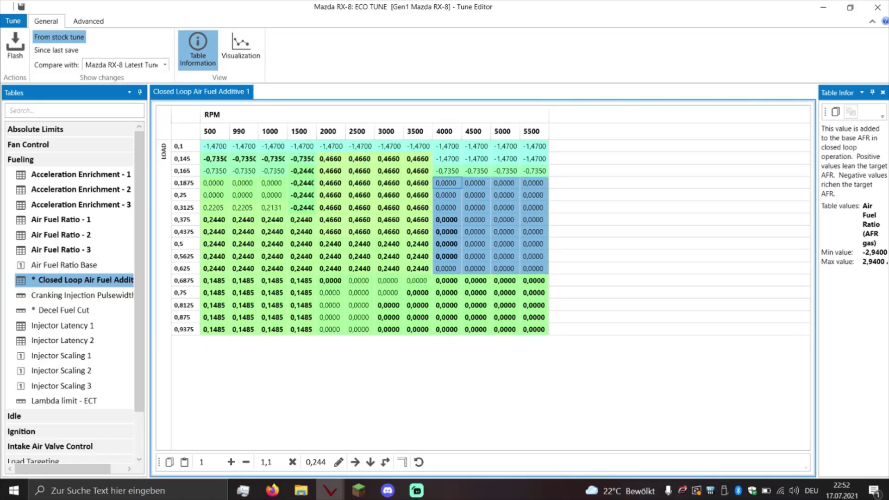
# Step: Review the desired idle speed by coolant temperature in the Idle 1, Idle 2 and Idle 6 tables
pyautogui.click(534, 269)
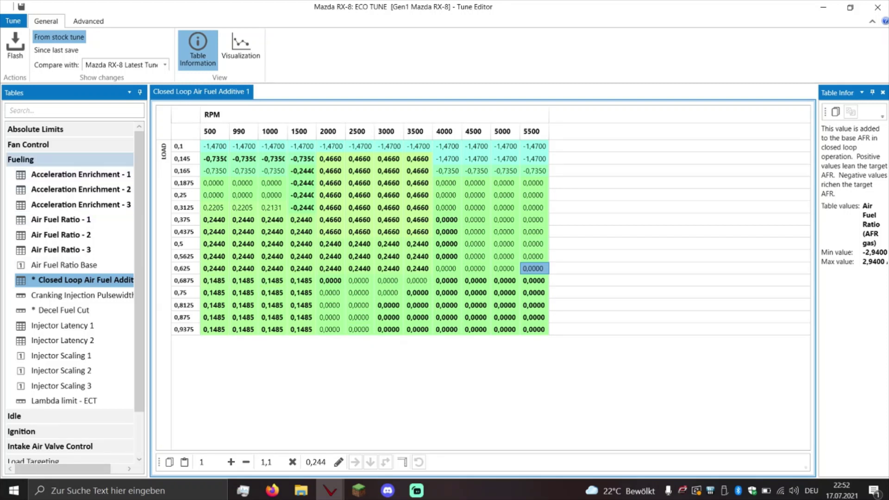
pyautogui.click(28, 159)
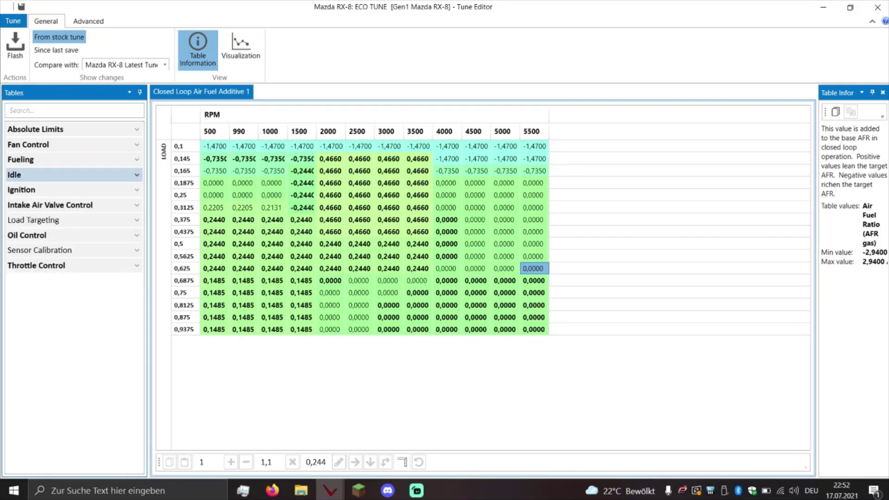
pyautogui.click(27, 175)
pyautogui.click(41, 189)
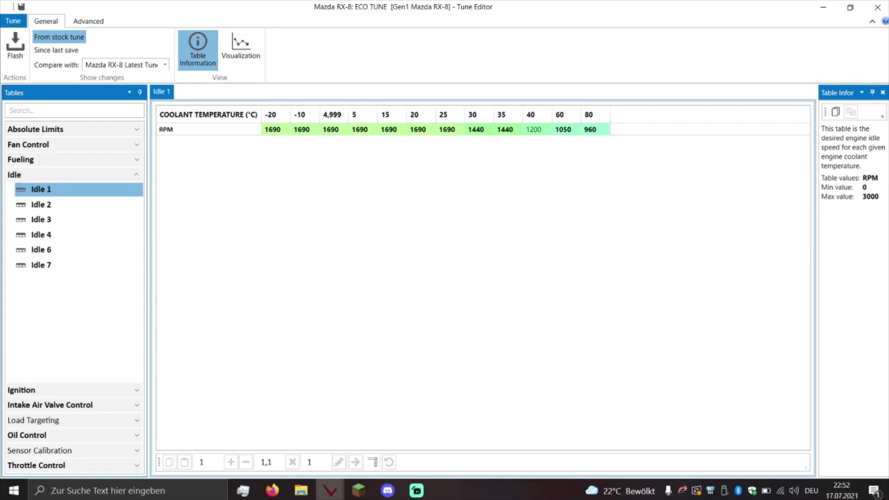
pyautogui.moveTo(593, 130)
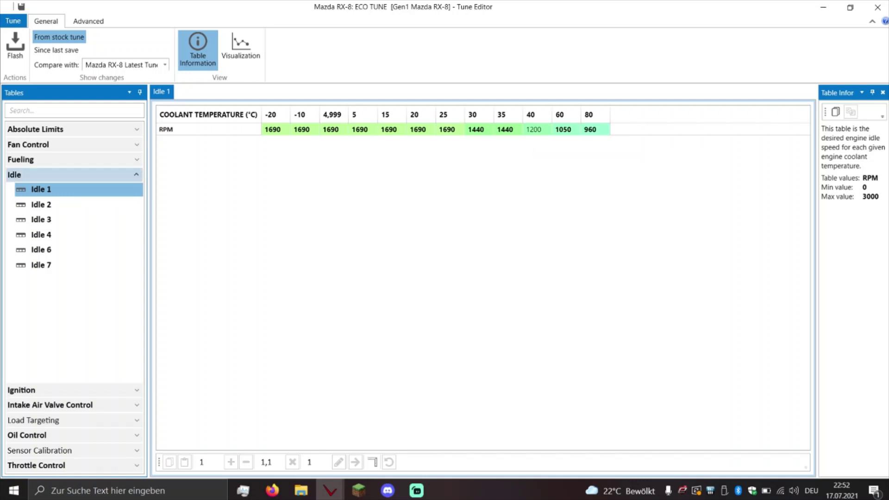
pyautogui.click(79, 204)
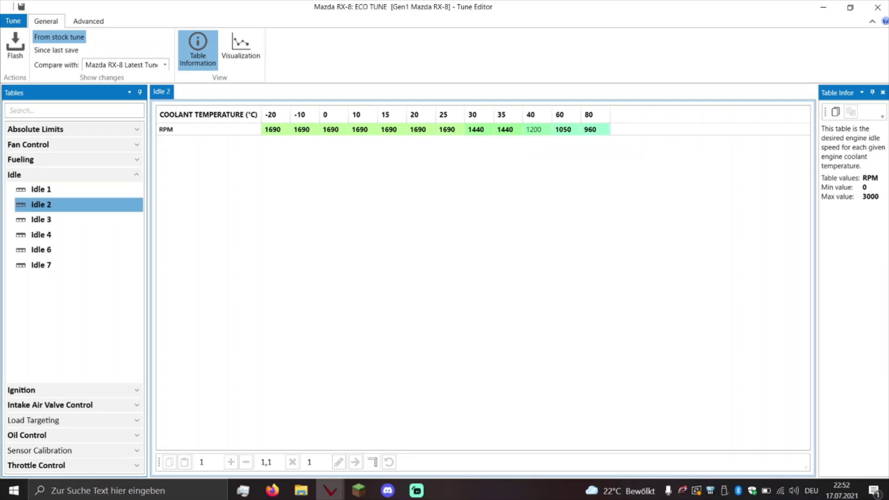
pyautogui.click(47, 251)
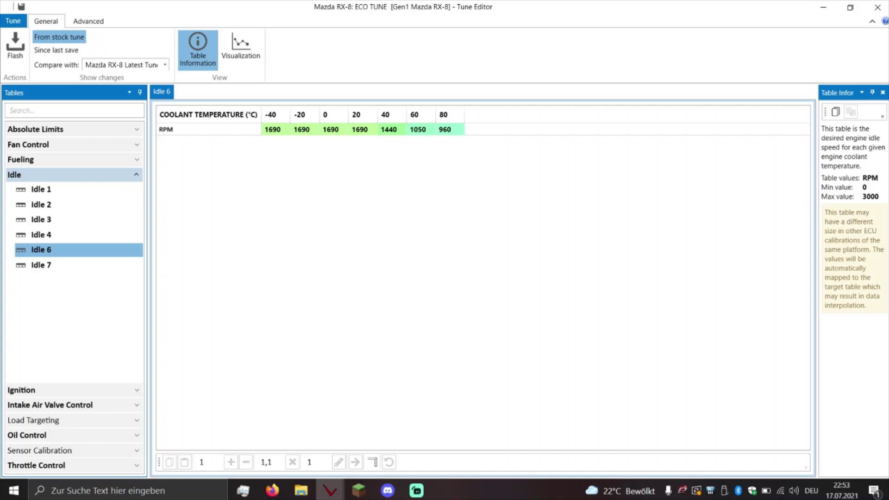
pyautogui.click(70, 175)
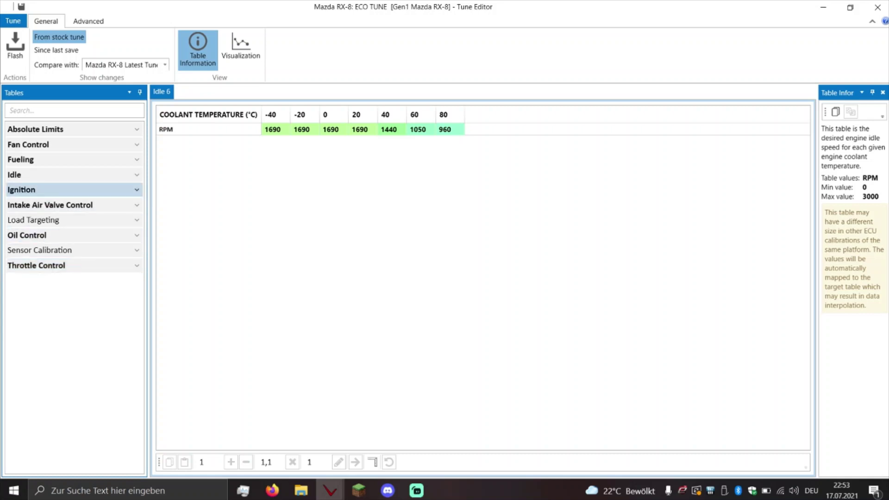
# Step: Examine the Leading Timing 1 ignition table, including loads 0,0625 to 0,1875 across all RPM and the 5500 RPM cell at load 0,375
pyautogui.click(70, 190)
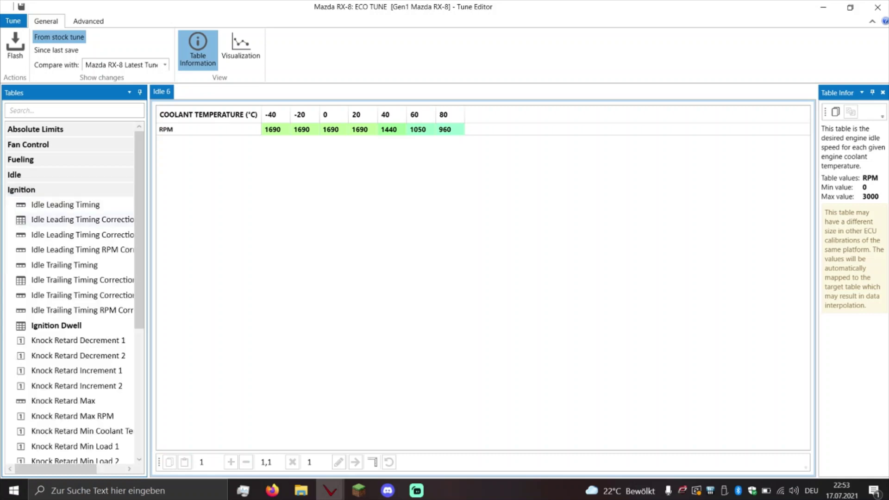
pyautogui.scroll(-5, 69, 289)
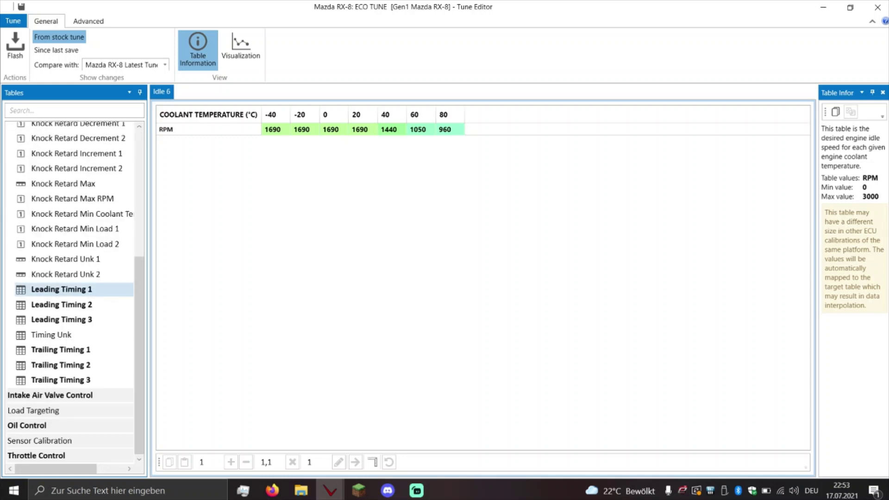
pyautogui.click(62, 289)
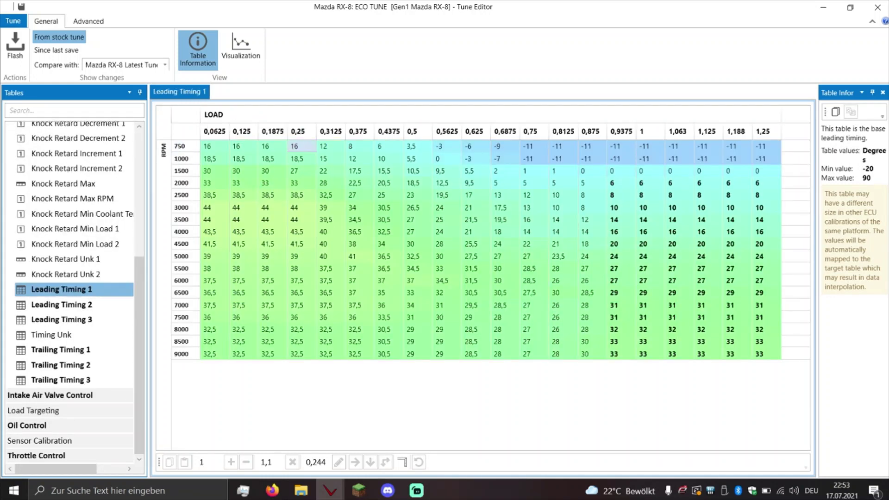
pyautogui.moveTo(215, 146); pyautogui.dragTo(273, 354)
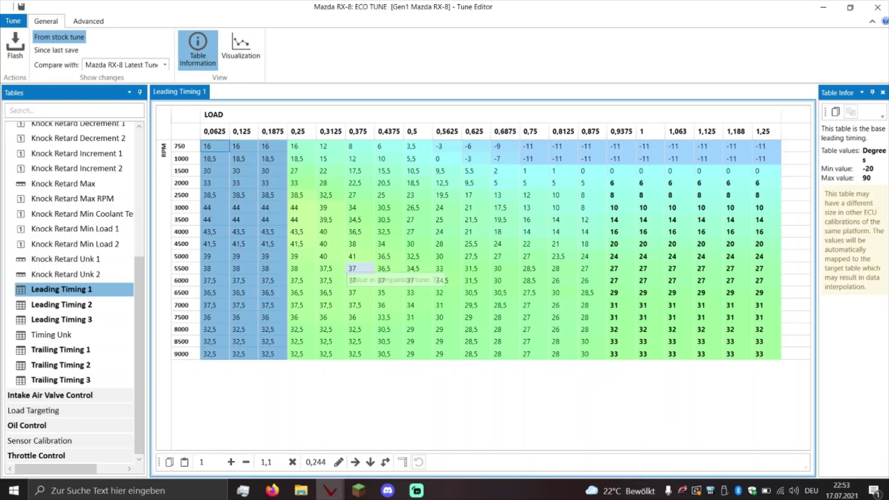
pyautogui.click(358, 269)
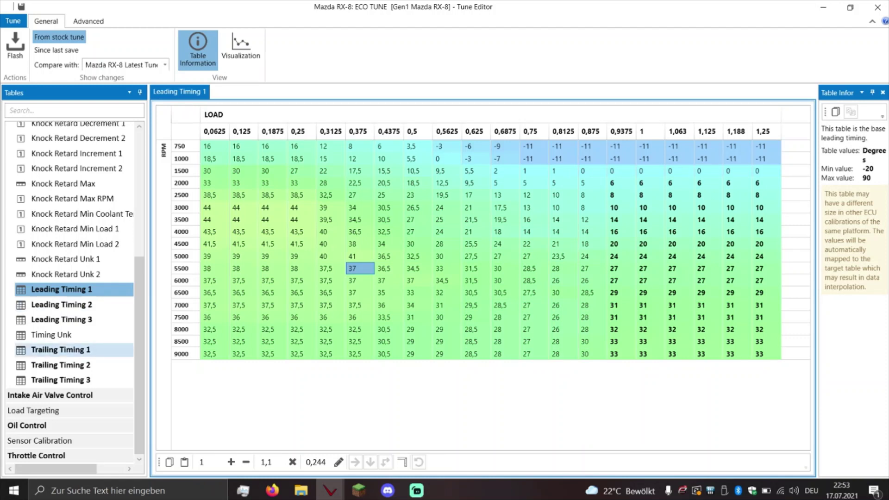
# Step: Review the base timing values in the Trailing Timing 1 table, and collapse the Ignition group
pyautogui.click(60, 350)
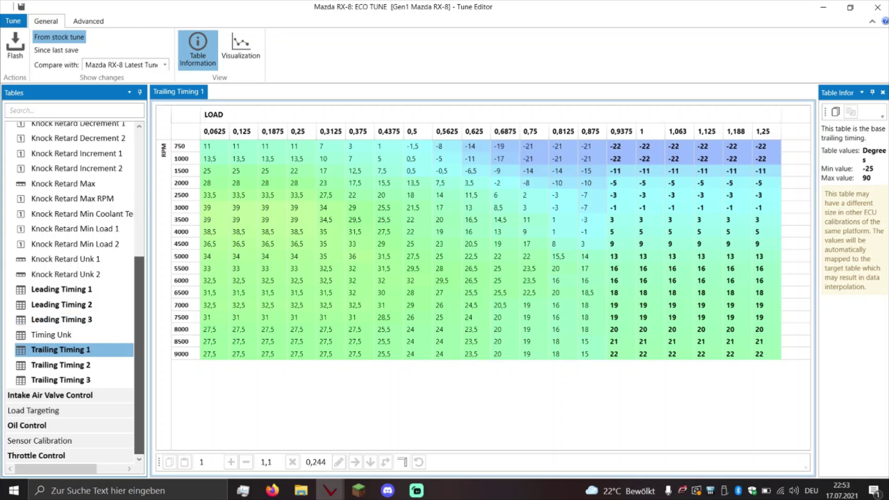
pyautogui.scroll(5, 69, 145)
pyautogui.click(69, 190)
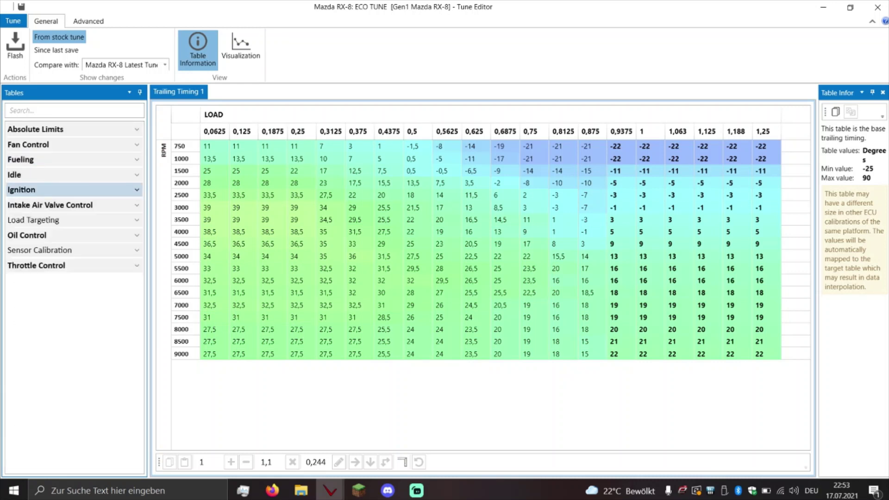